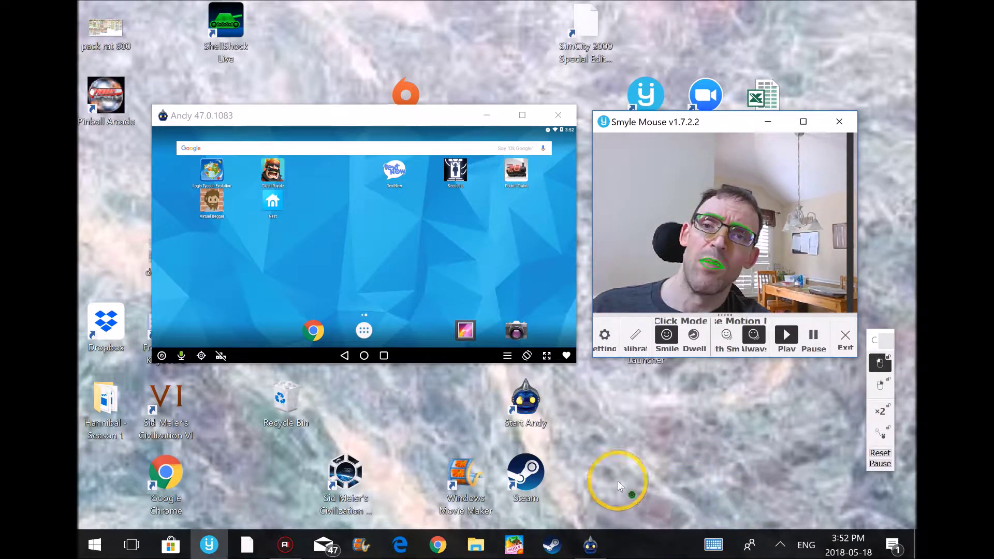
Launch the Nest app and retry the connection to the Nest service
click(661, 438)
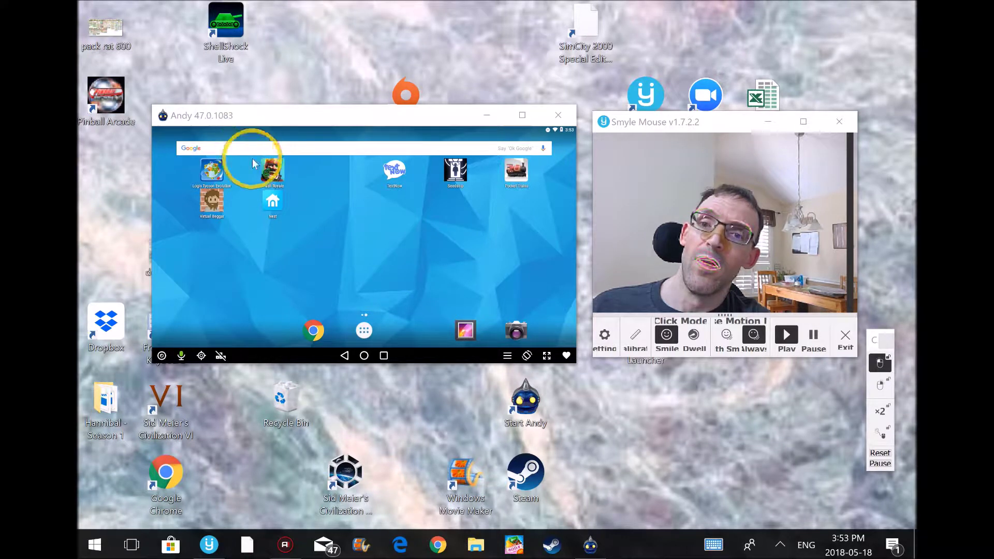
click(274, 203)
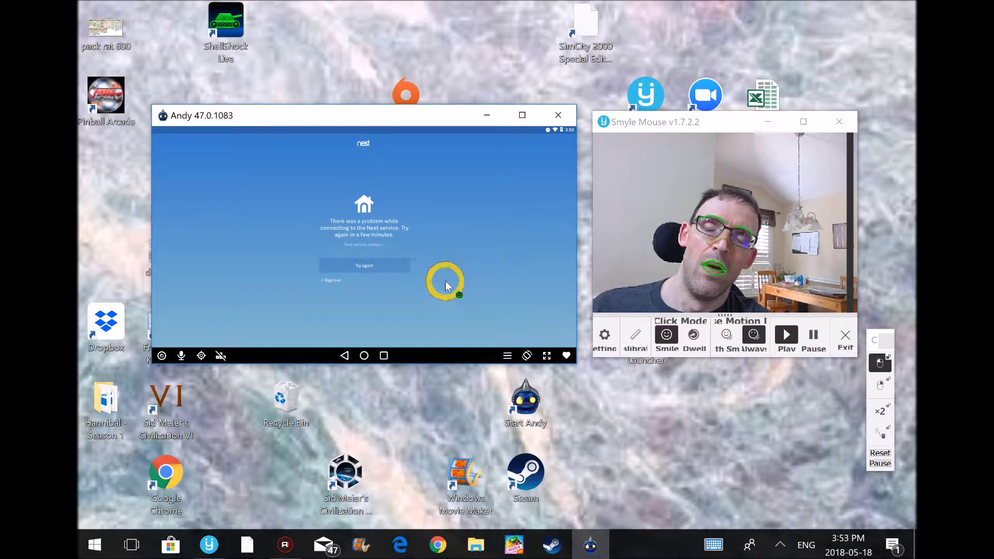
click(379, 265)
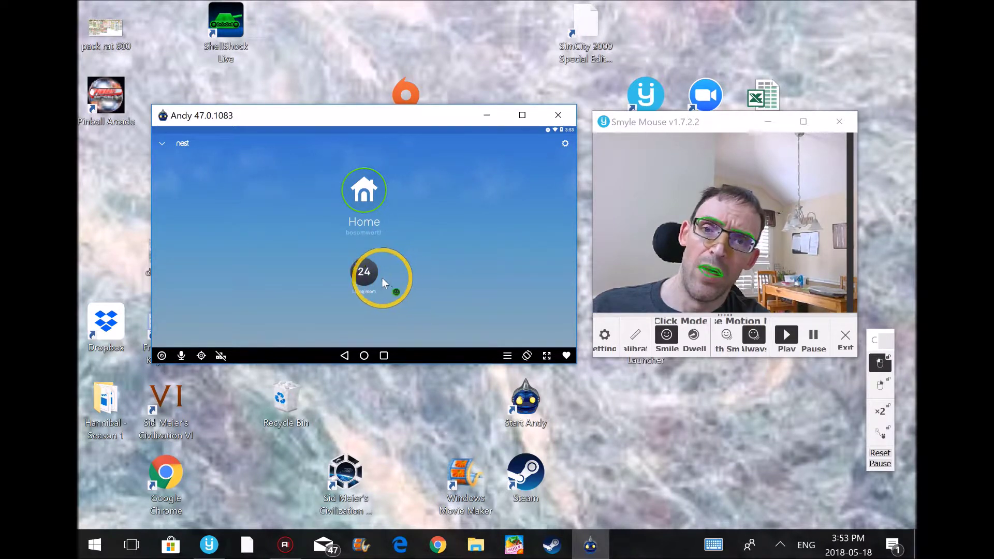
Bring up the Living room thermostat (heat, 24) with its mode choices shown
click(368, 271)
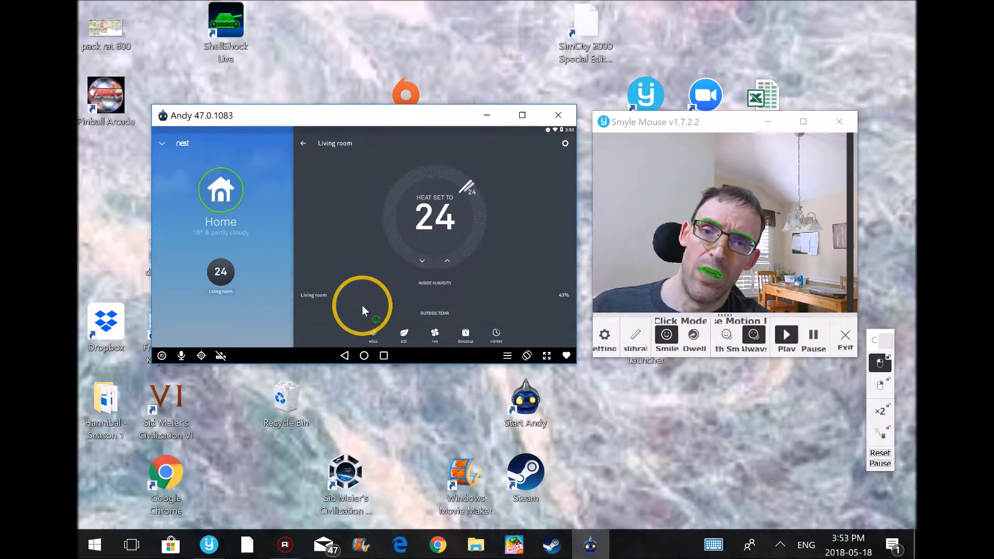
click(375, 342)
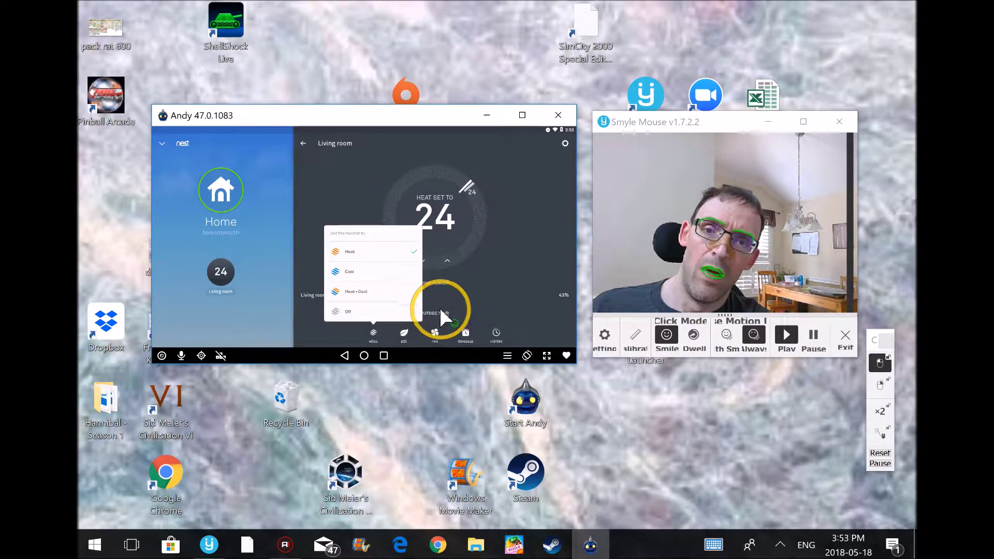
Switch the thermostat to Cool and settle the dial back at a 24 target
click(353, 277)
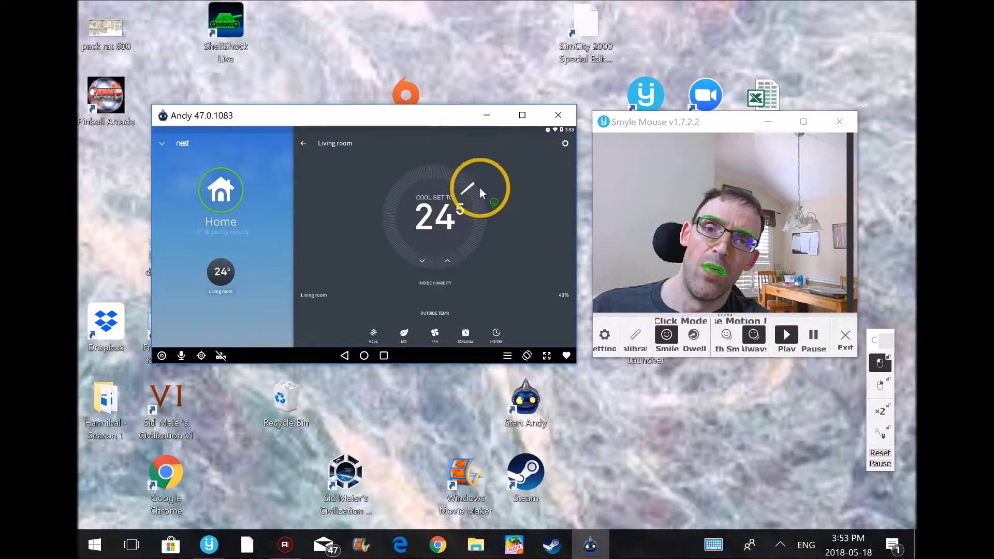
drag(472, 192, 455, 178)
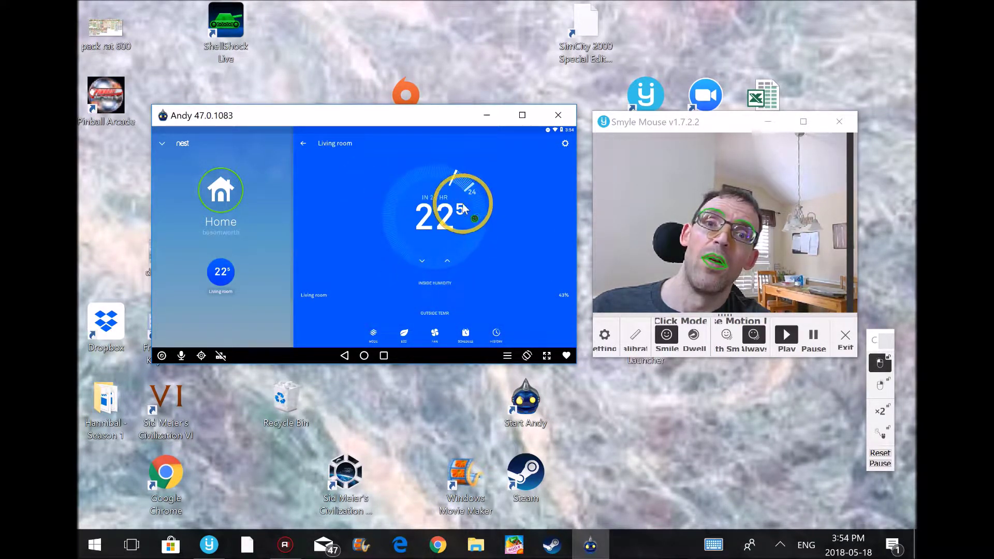
drag(455, 174, 472, 189)
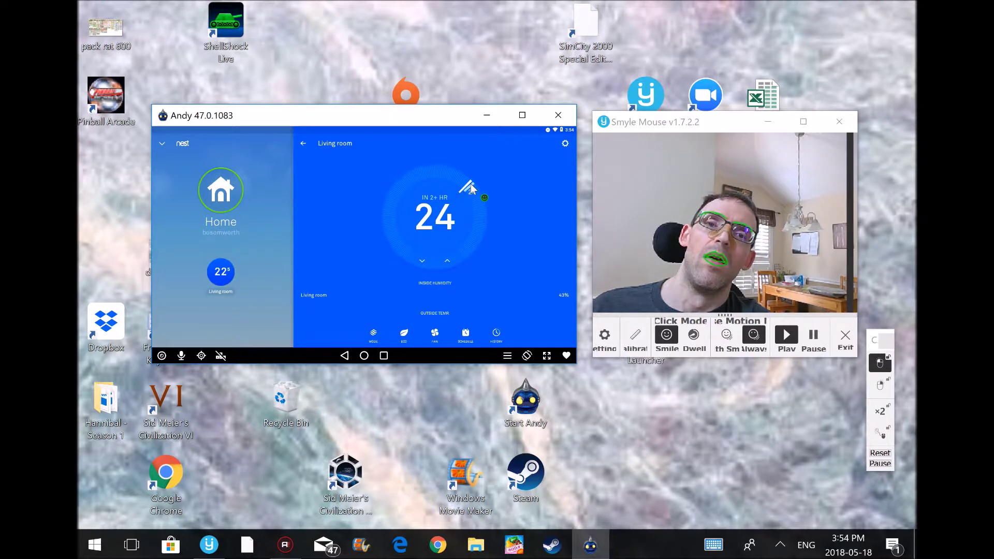
drag(470, 189, 373, 148)
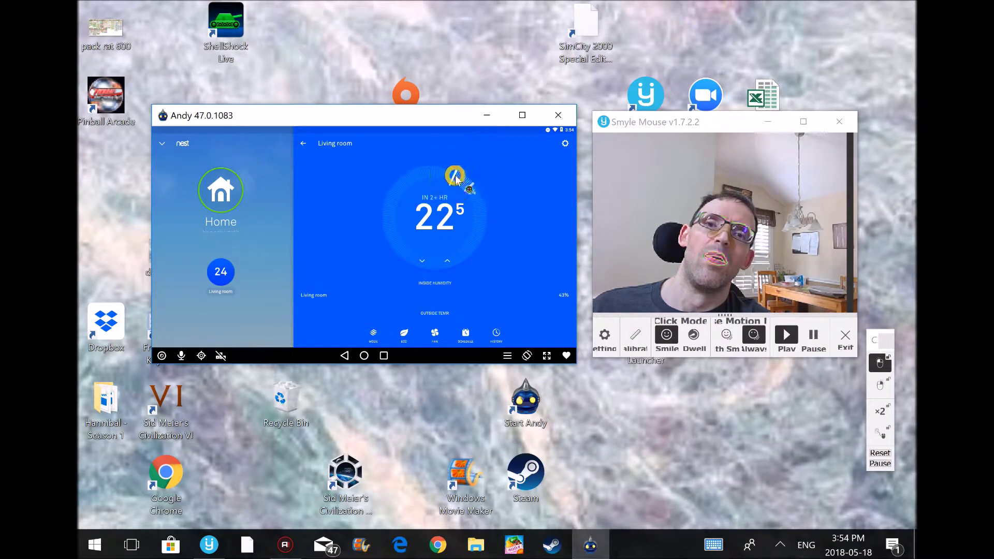
drag(454, 178, 471, 192)
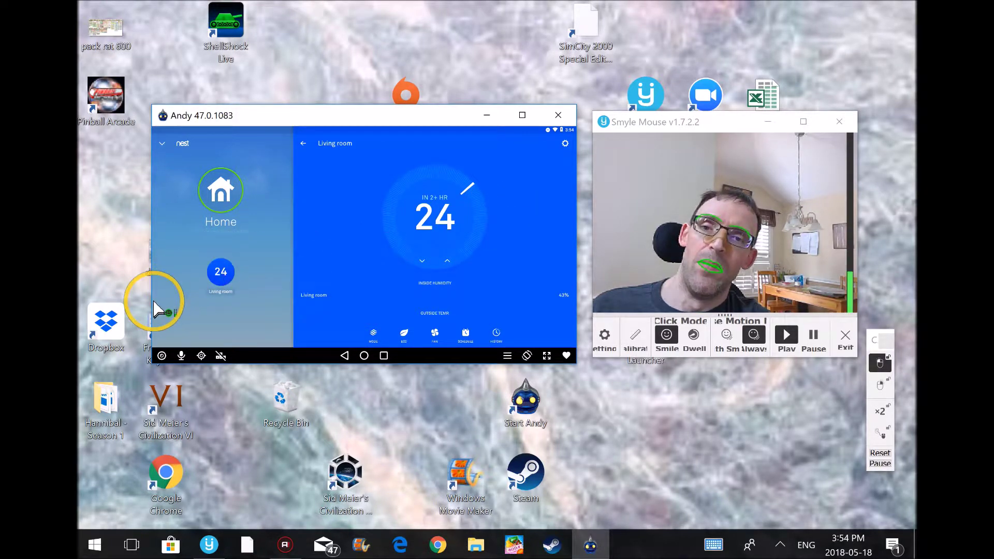
Show the recent-apps overview with the Nest card
click(384, 358)
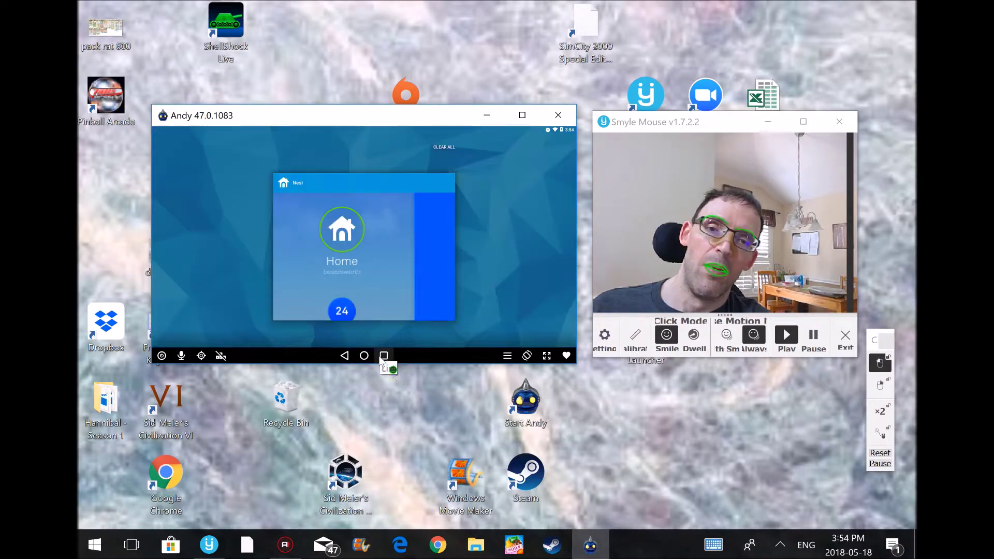
Clear all recent apps and launch Fibe TV from the app drawer
click(449, 154)
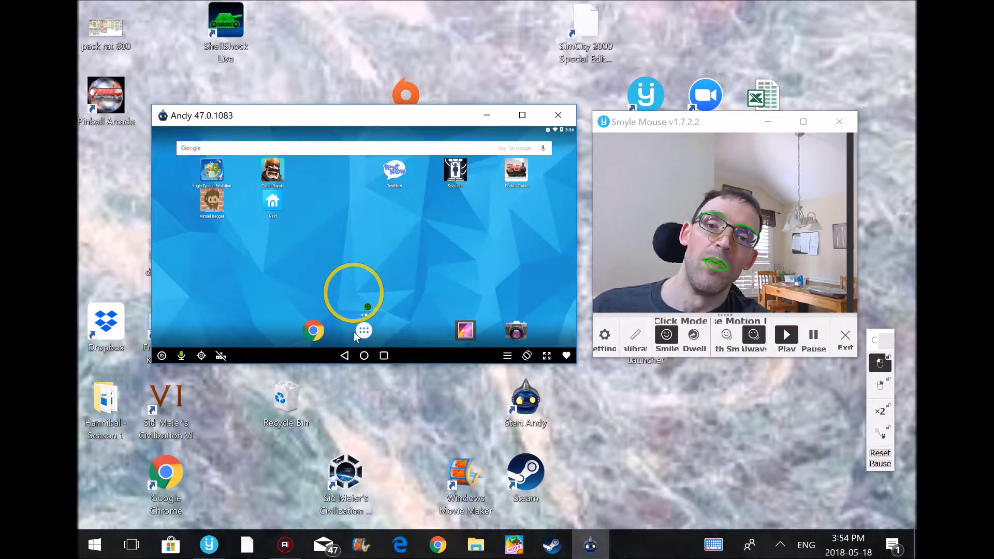
click(365, 332)
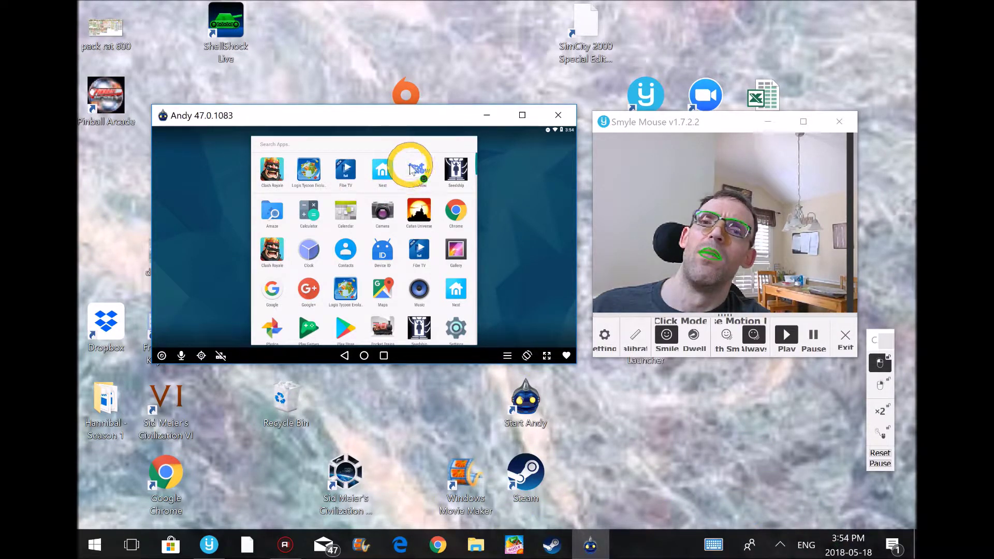
click(352, 165)
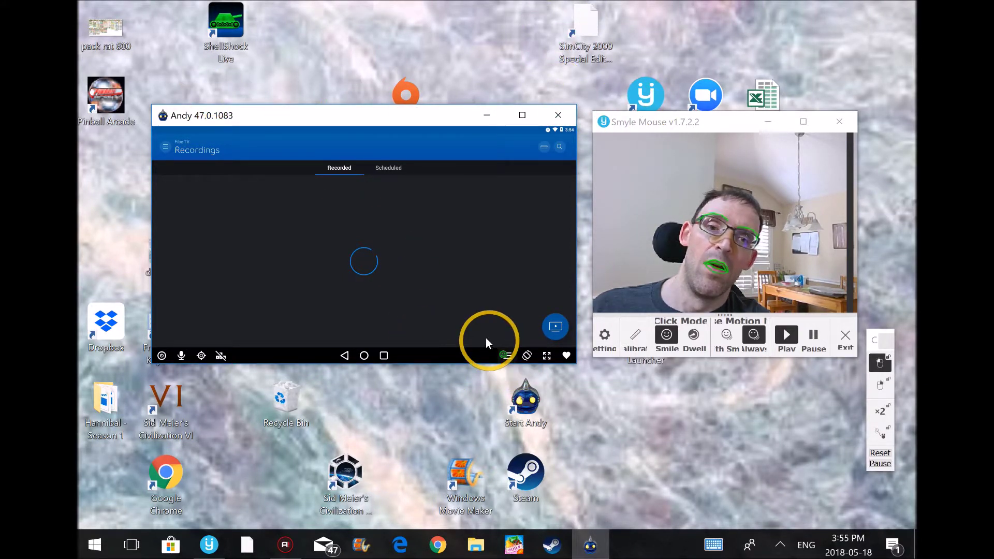
Show the Daily Planet recording details from the loaded Recorded tab
click(540, 329)
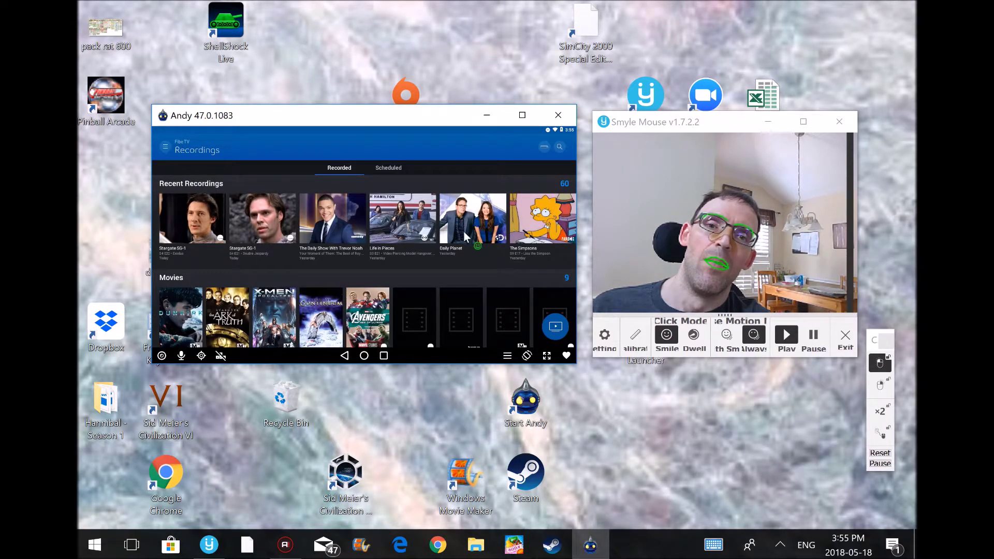
click(490, 221)
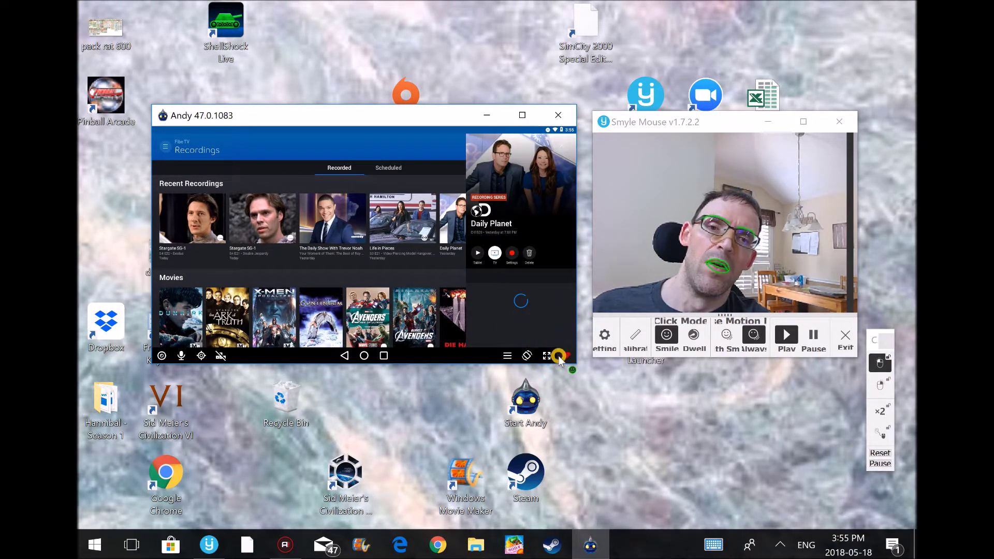
Start playback of the recorded Simpsons episode
click(428, 218)
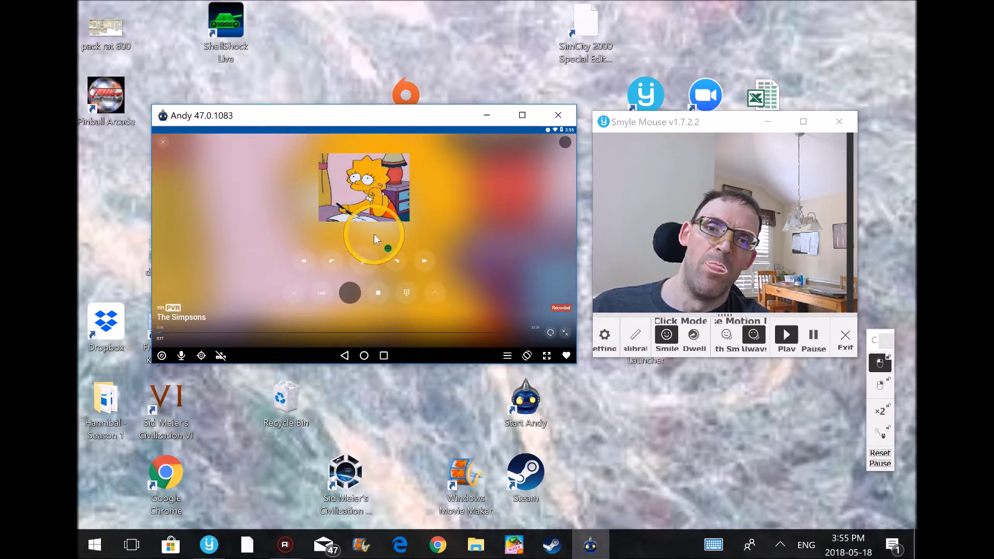
Pause the Simpsons episode with the player's play/pause control
click(359, 259)
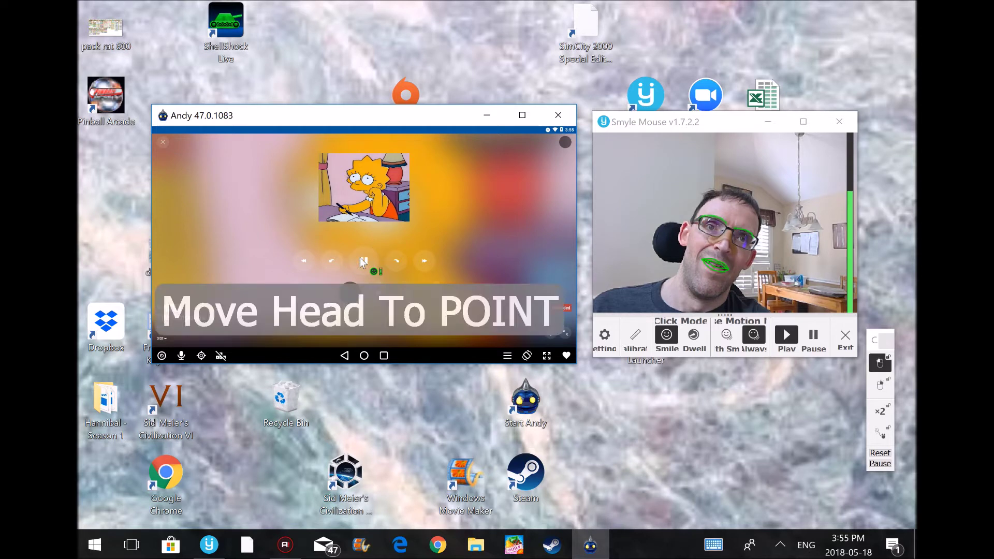